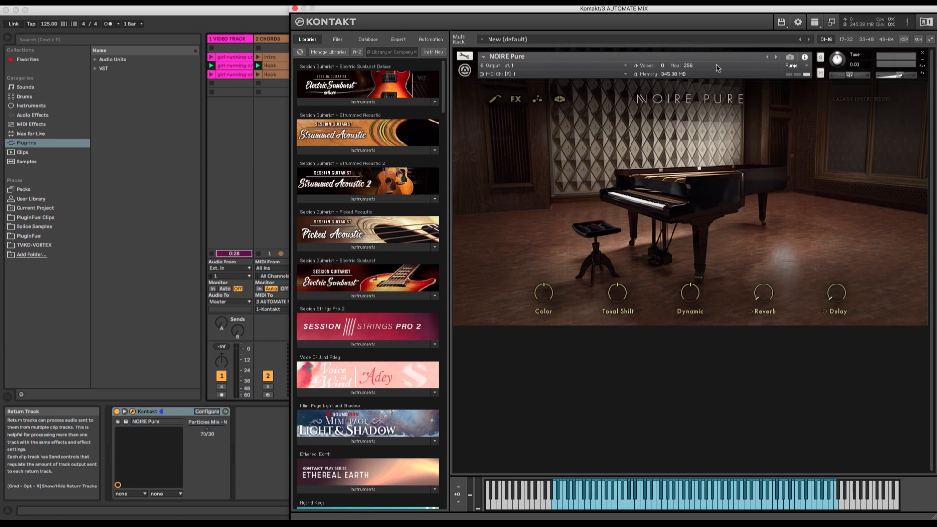
Load the factory Particles preset Charmer Meets Mallets in NOIRE Pure
click(791, 58)
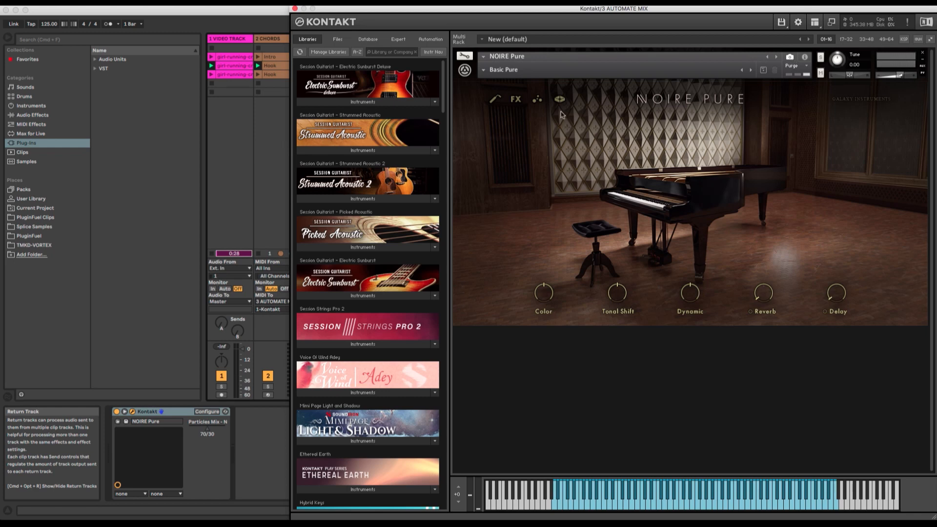
click(483, 70)
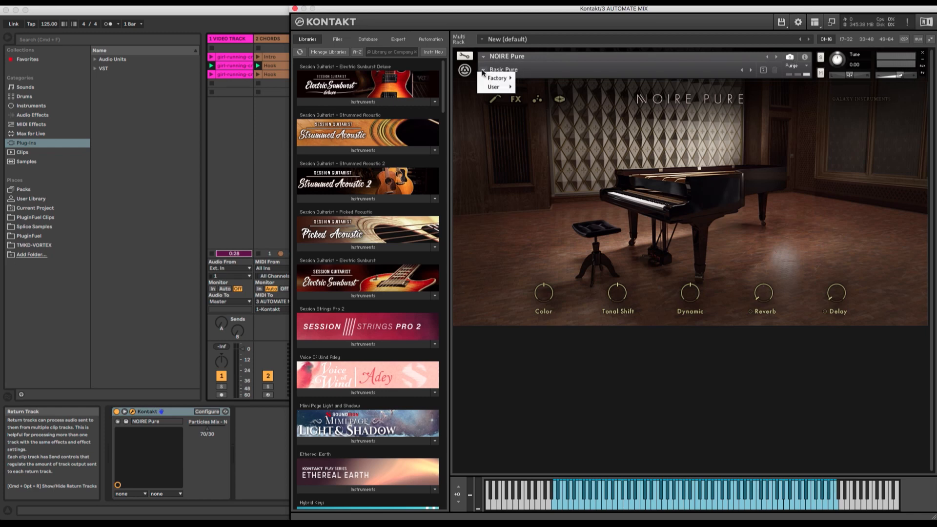
mouse_move(497, 78)
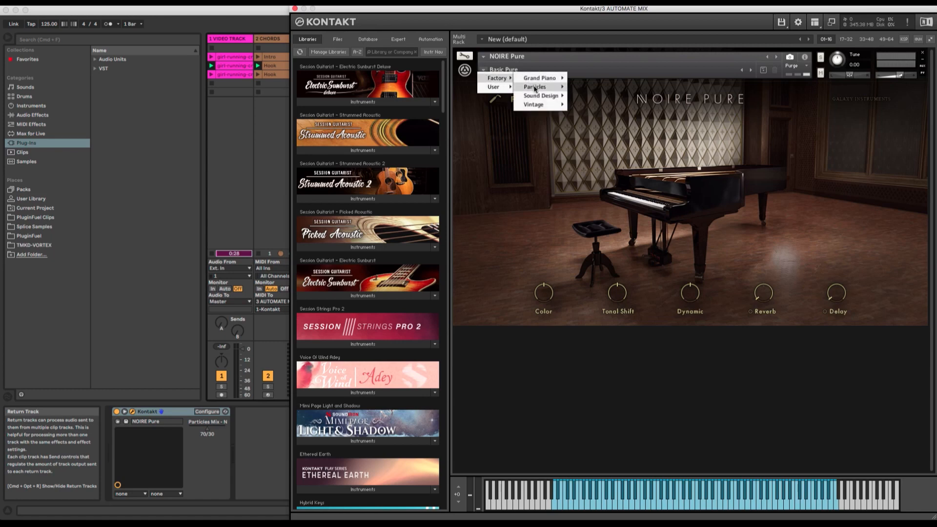
mouse_move(535, 87)
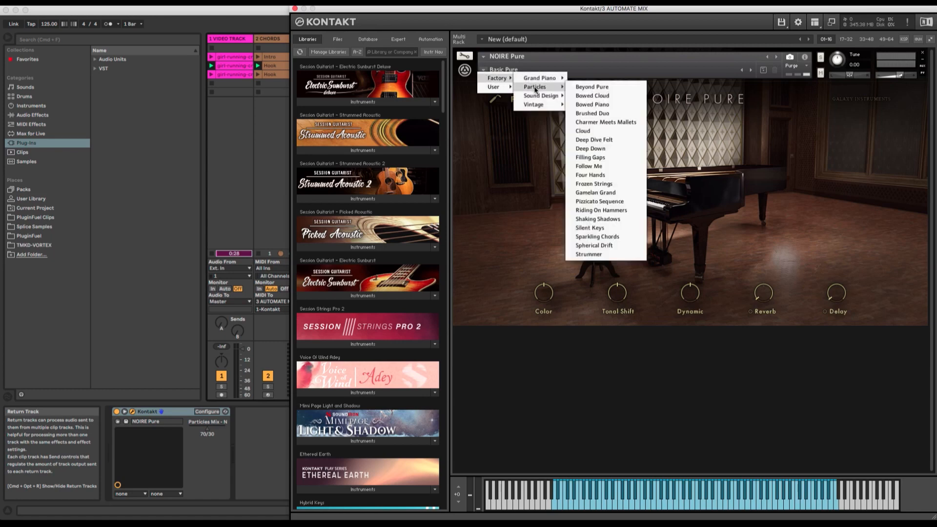
click(601, 122)
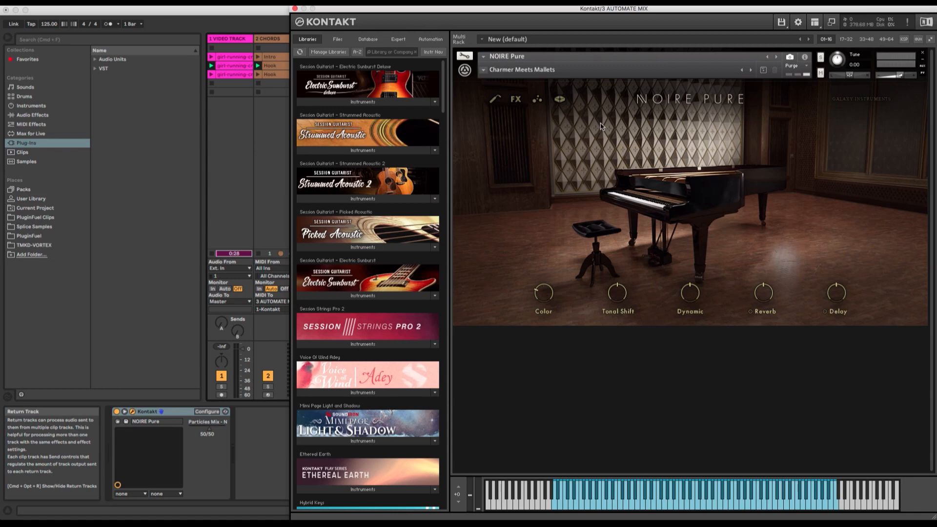
Sweep the Particles Engine mix toward the particles, then set it almost fully to the piano side
click(537, 101)
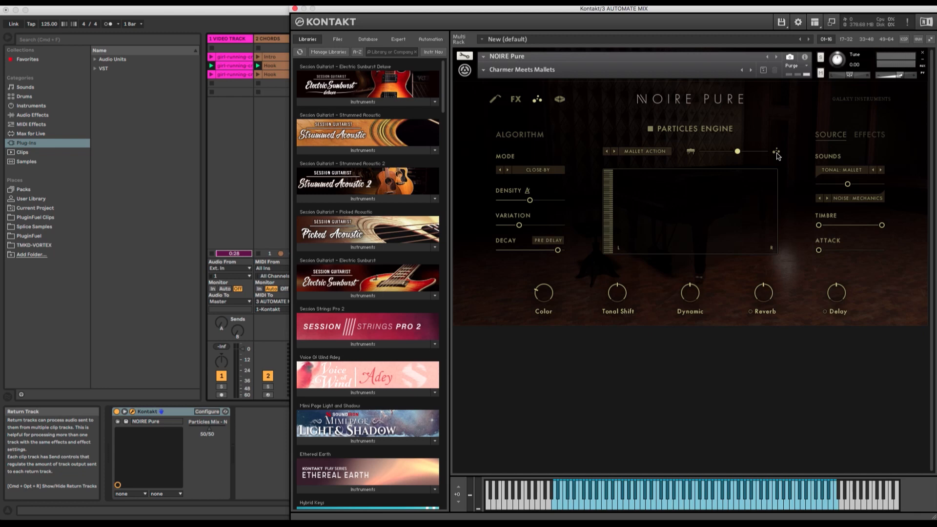
drag(738, 151, 767, 152)
drag(766, 152, 691, 159)
Set the piano's anatomy attack to its minimum and raise Tonal Shift to its maximum, trying out the Color control in between
click(494, 100)
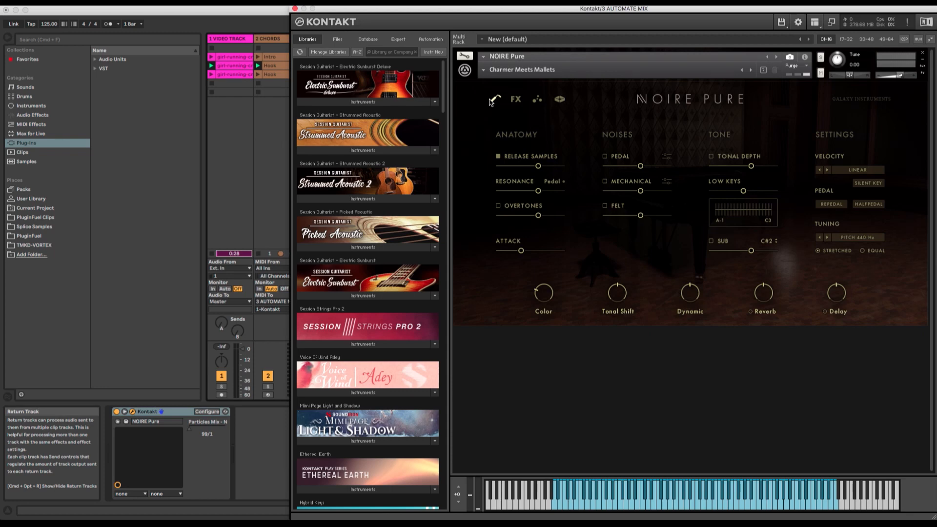
drag(521, 251, 496, 254)
drag(548, 305, 533, 281)
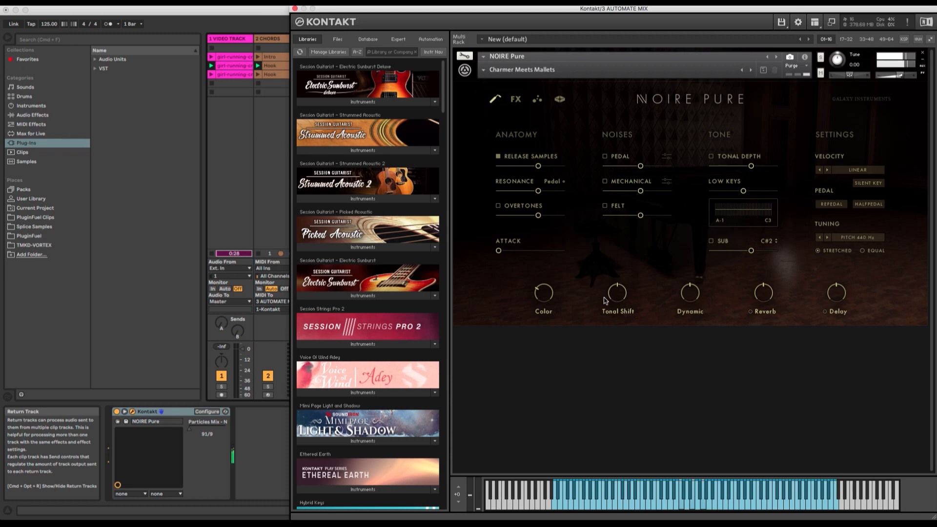
drag(611, 298, 607, 224)
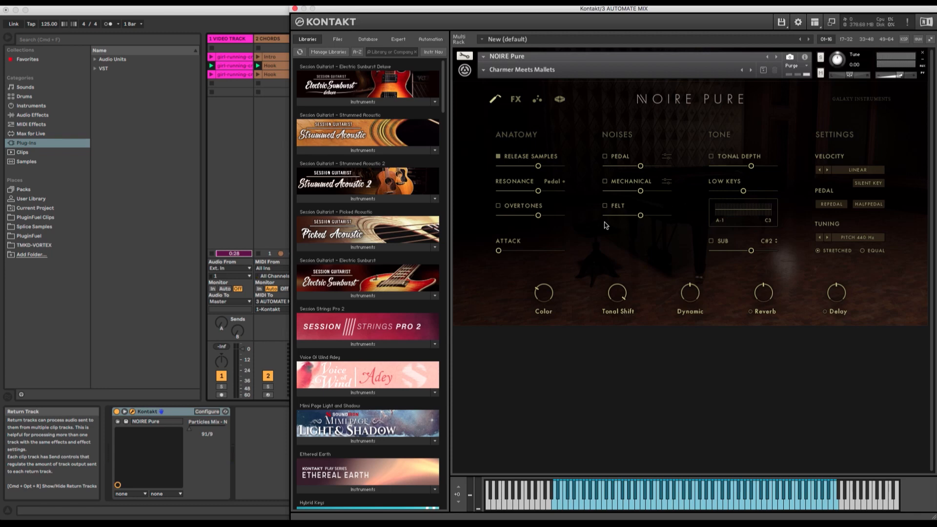
Turn on the delay and widen the piano's stereo image to about three quarters of its width range
click(824, 312)
click(516, 99)
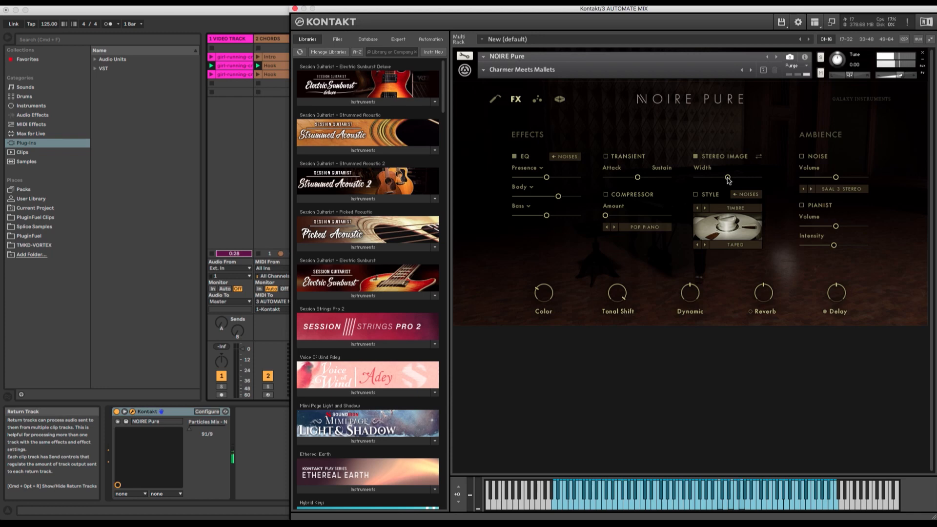
drag(727, 179, 763, 178)
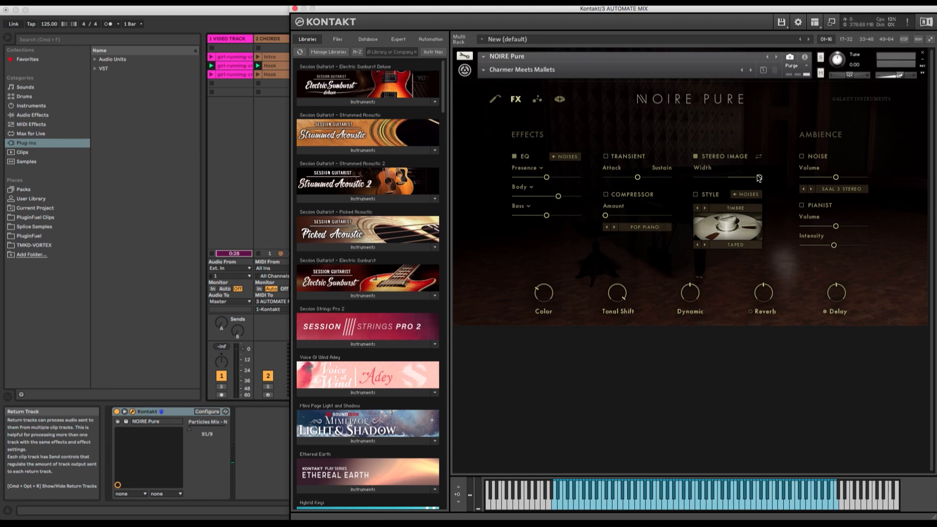
drag(759, 178, 744, 176)
click(744, 175)
click(743, 177)
Reduce the Replika diffusion delay's time to slightly below its midpoint
click(560, 99)
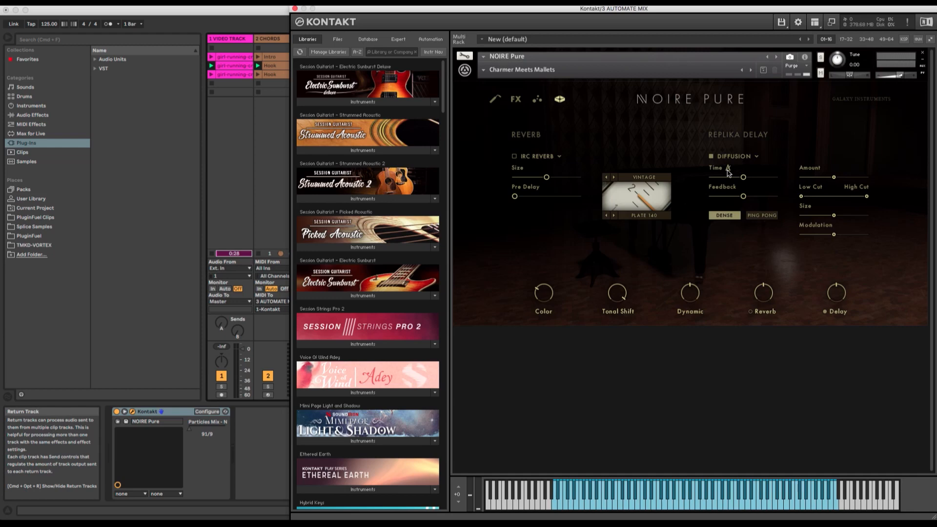
drag(744, 179, 730, 181)
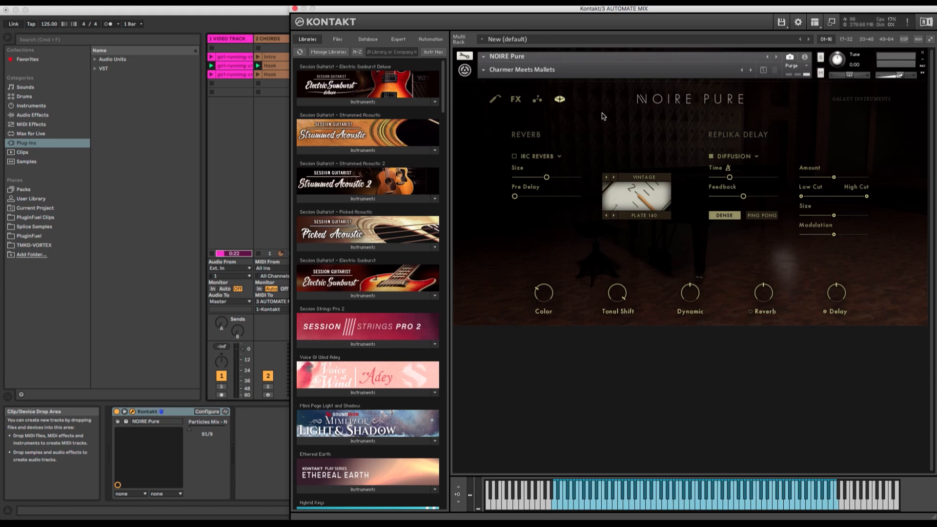
Shift the Particles Engine mix to 1/99 on the particles side and review the engine's effects and source settings
click(537, 100)
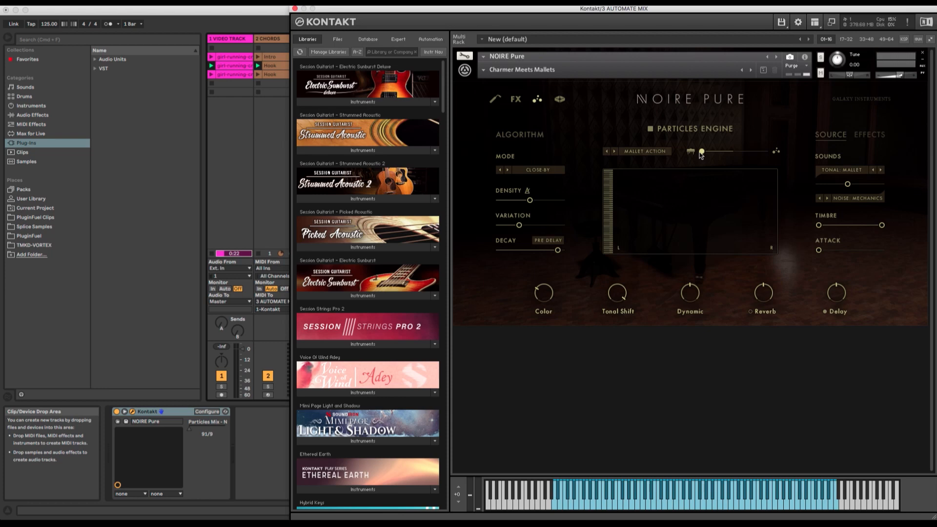
drag(701, 152, 769, 155)
click(871, 138)
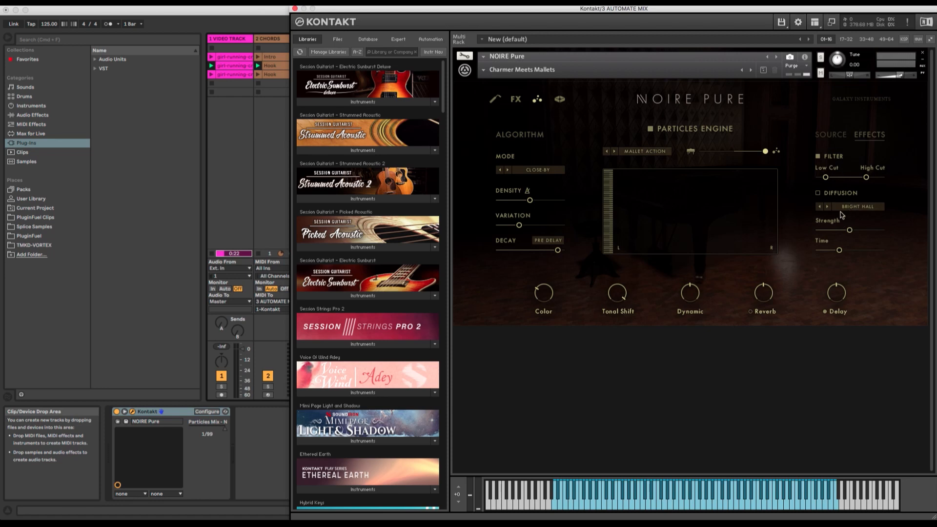
click(839, 136)
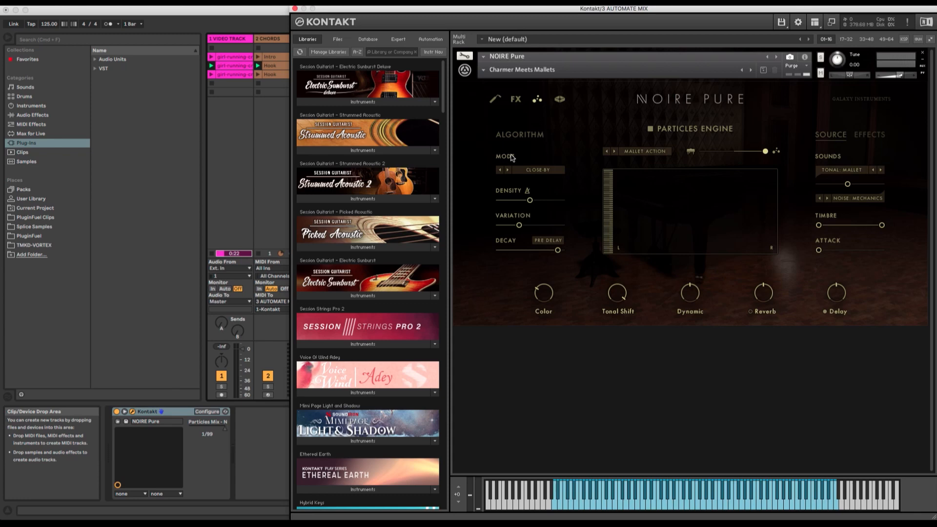
Set the particles algorithm mode to Extremly Bright
click(537, 171)
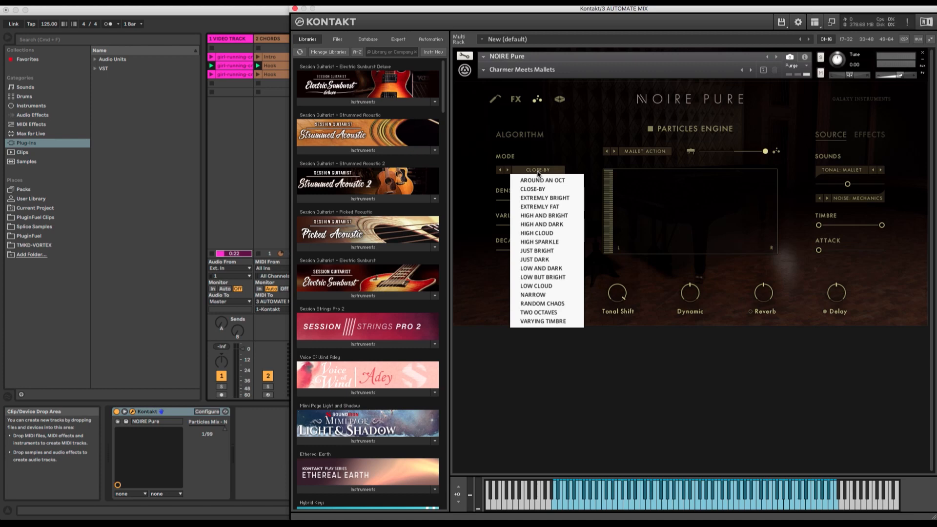
click(545, 198)
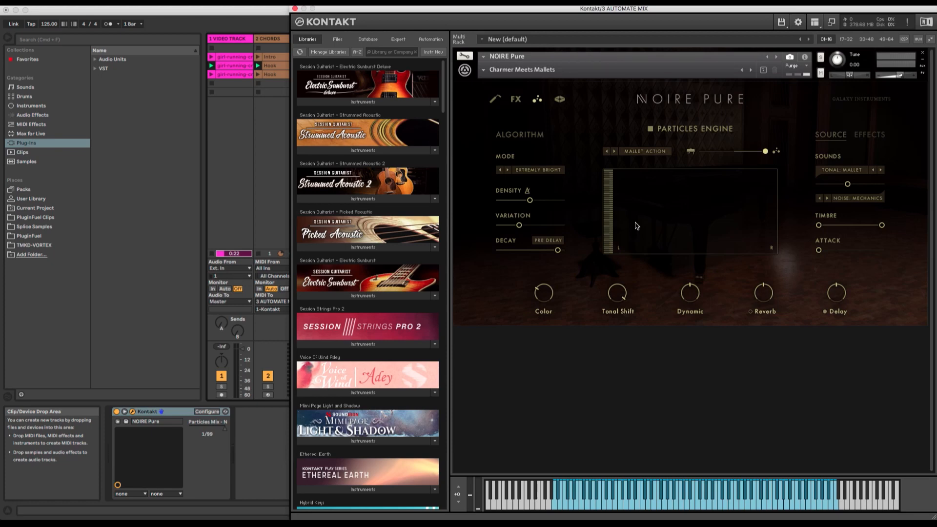
Load the Brushed Pattern preset in the Particles Engine and set its algorithm mode to Close-By
click(633, 153)
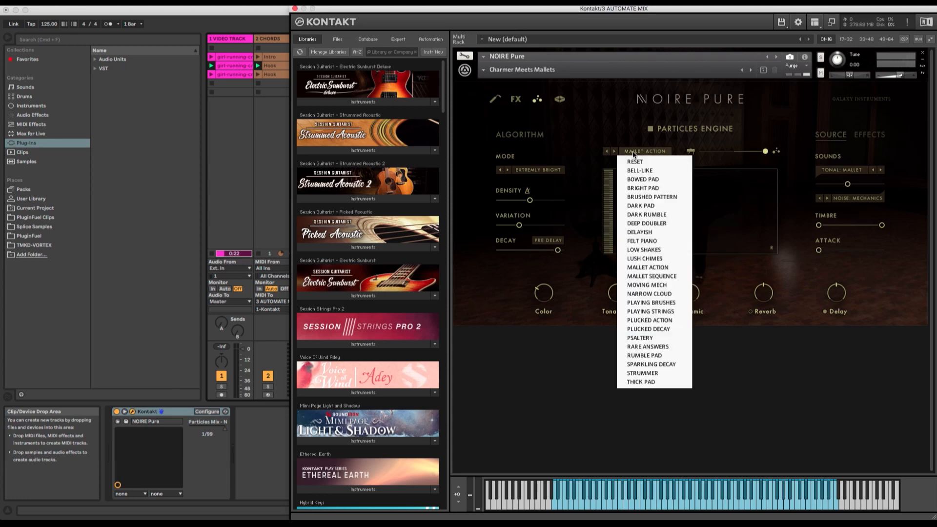
click(650, 197)
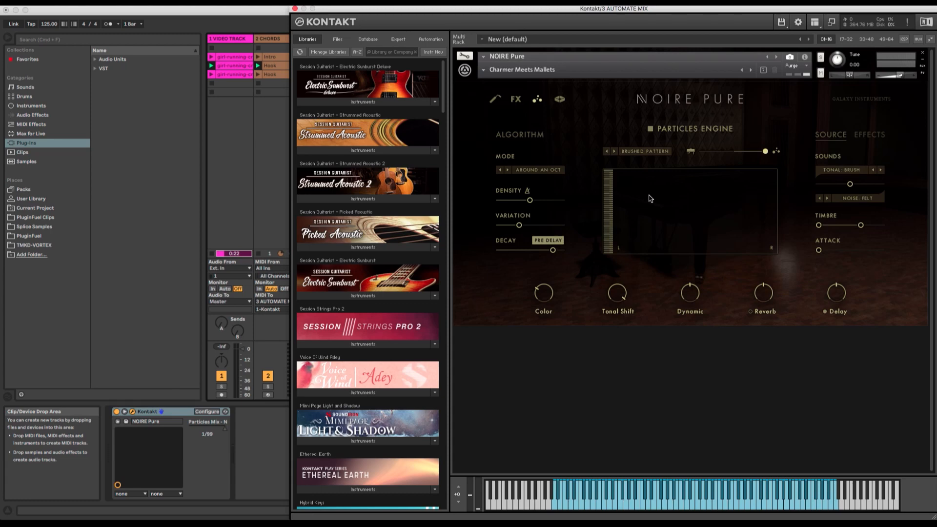
click(523, 170)
click(530, 190)
Set the particles source sound to Tonal: Piano and put the particles mix at 0/100
click(843, 169)
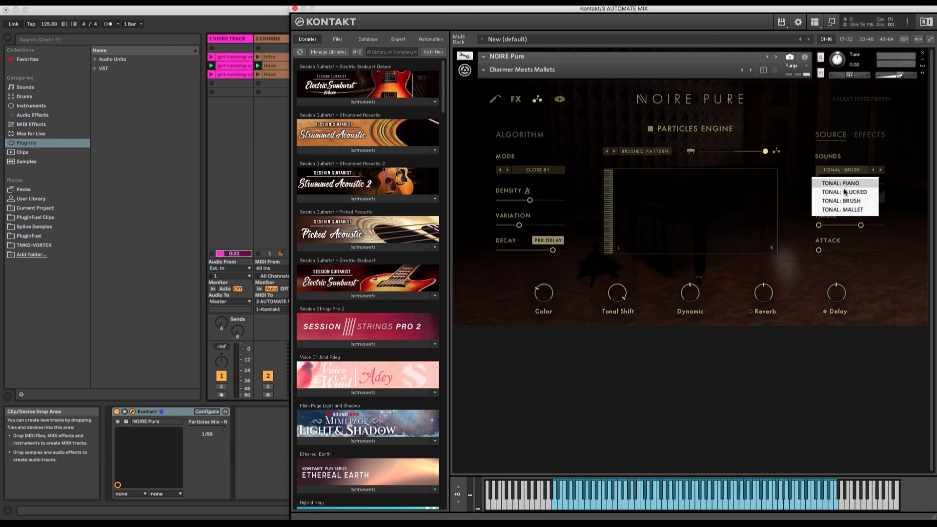
click(847, 184)
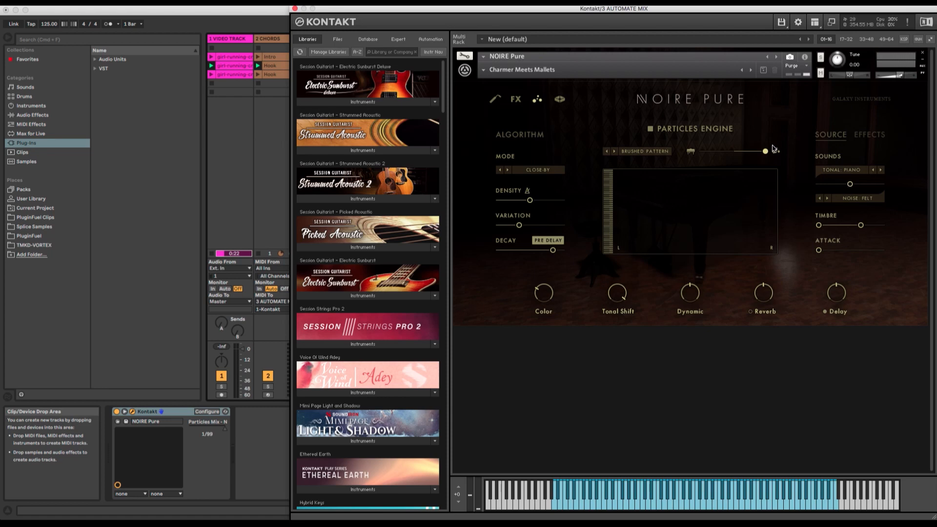
drag(765, 151, 765, 154)
Close the Kontakt window and show the Kontakt Particles Mix envelope of the BLANK clip on the Automate Mix track
click(295, 9)
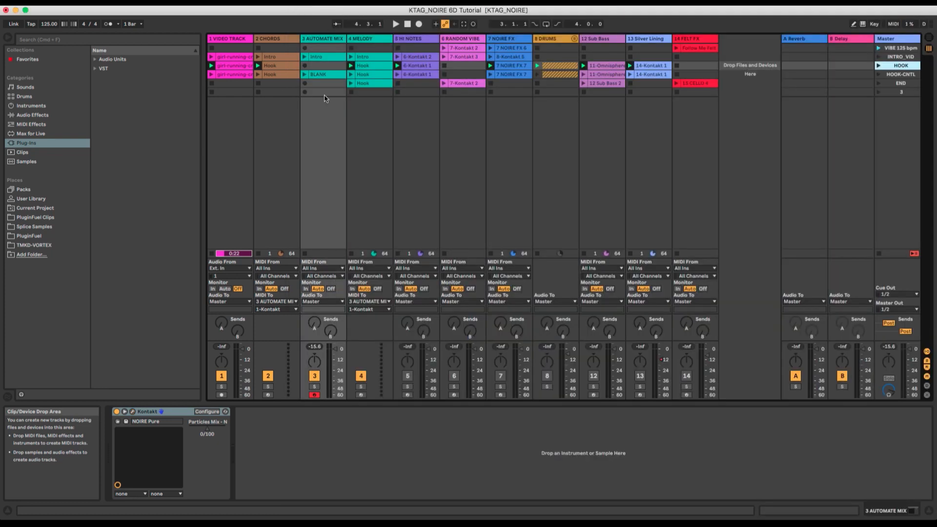
double_click(322, 78)
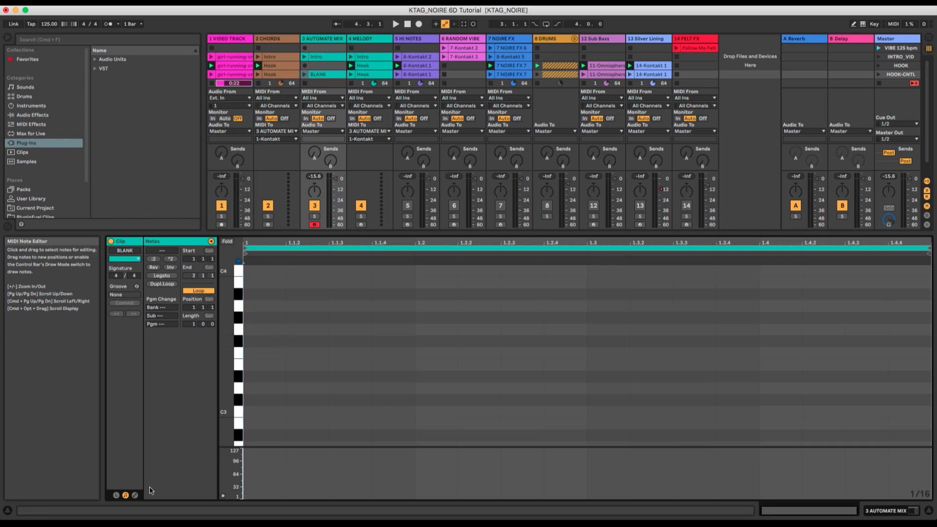
click(135, 495)
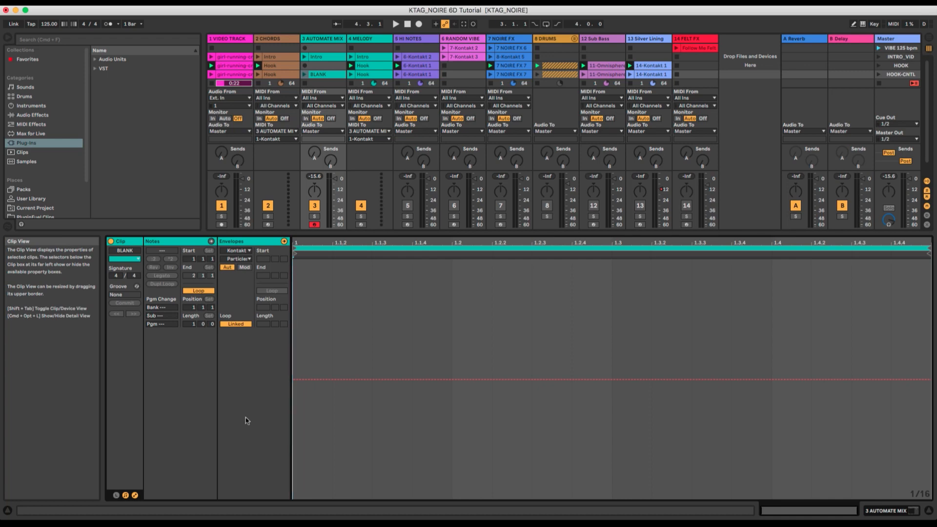
click(239, 251)
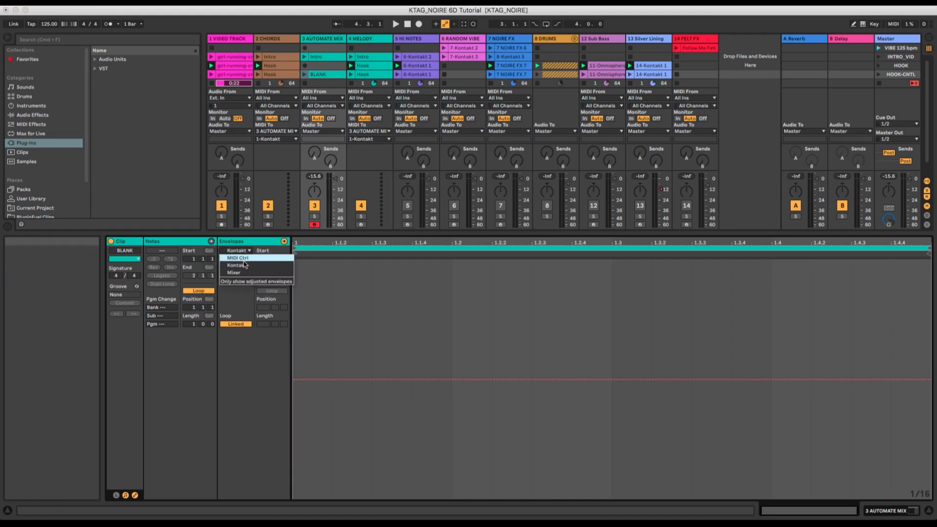
click(245, 266)
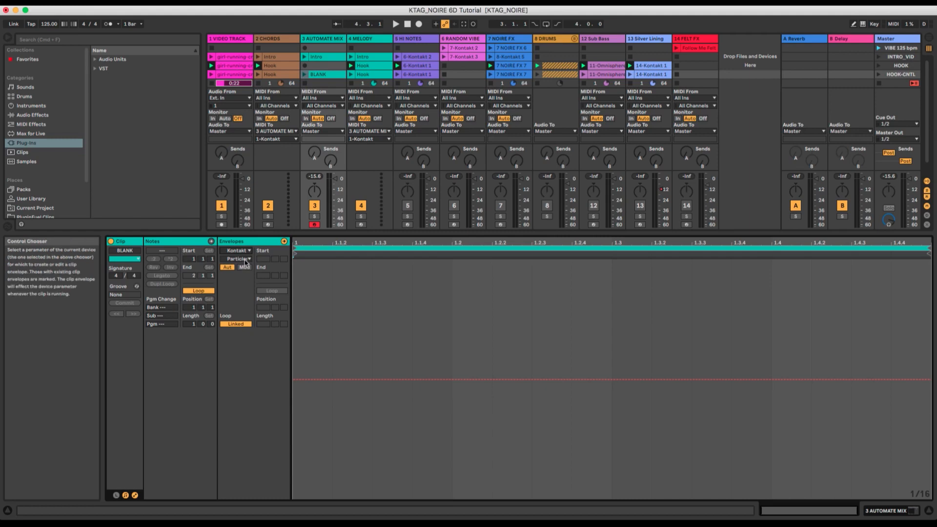
click(245, 260)
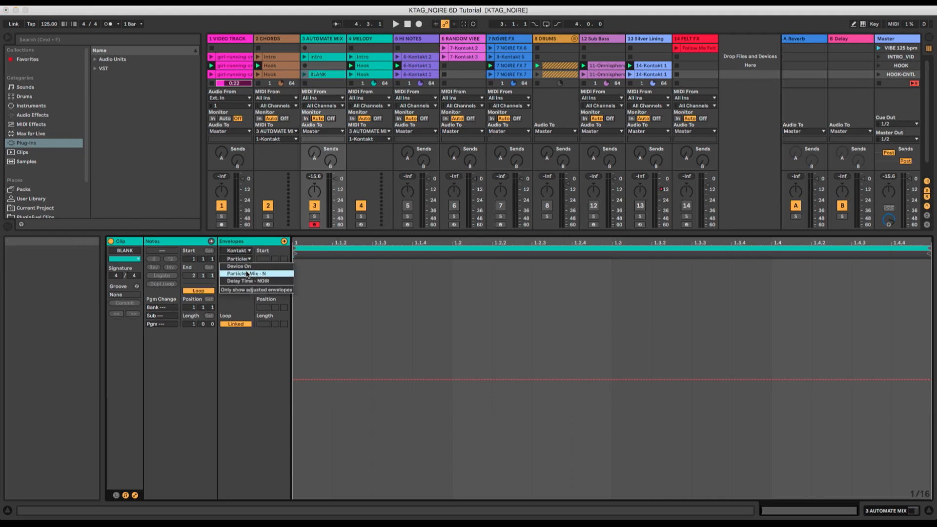
click(247, 274)
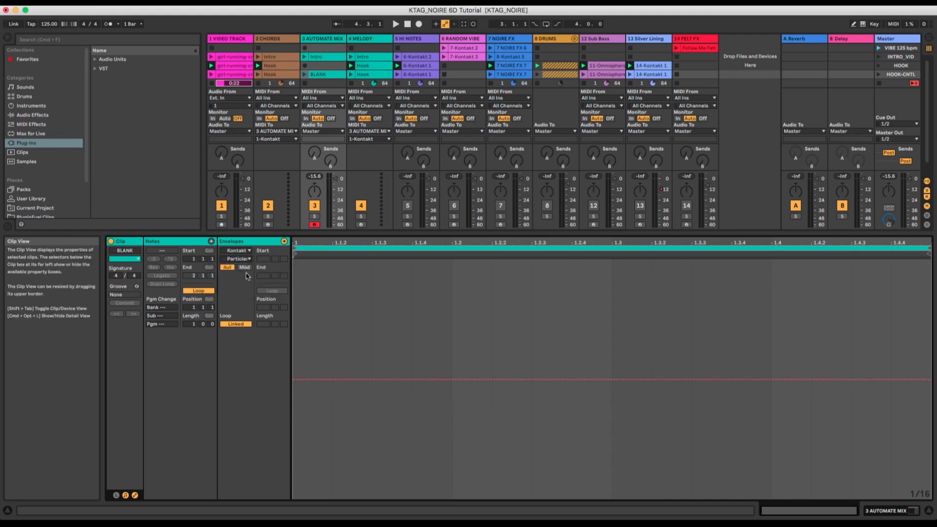
Set the envelope grid to 1 Bar and the BLANK clip's loop length to 8 bars
right_click(395, 358)
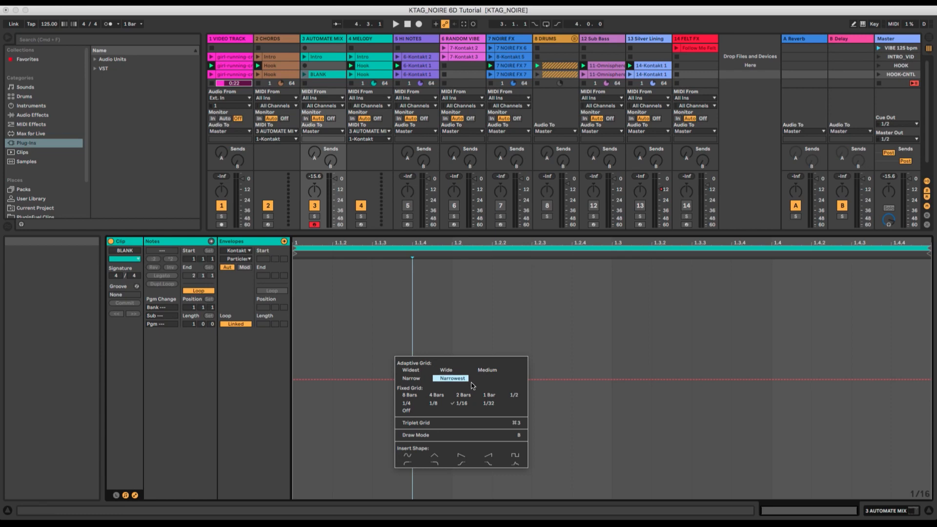
click(489, 395)
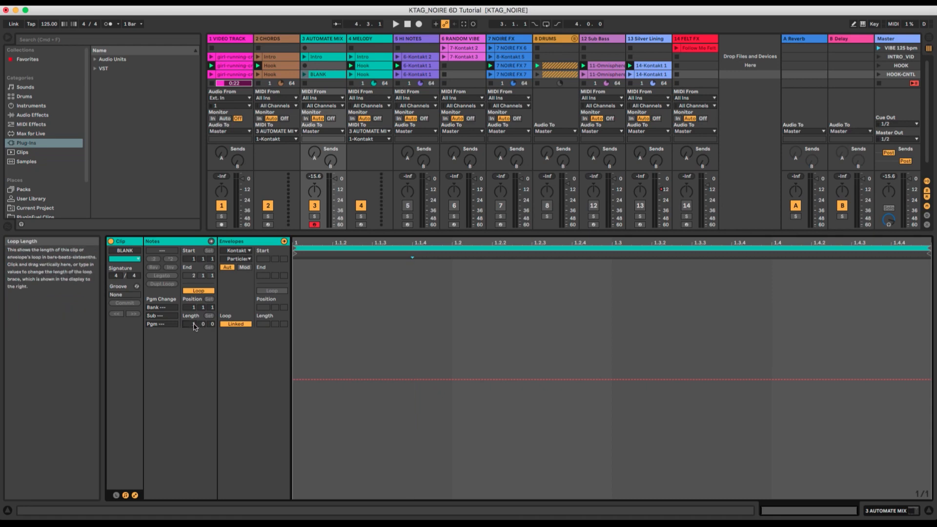
key(Return)
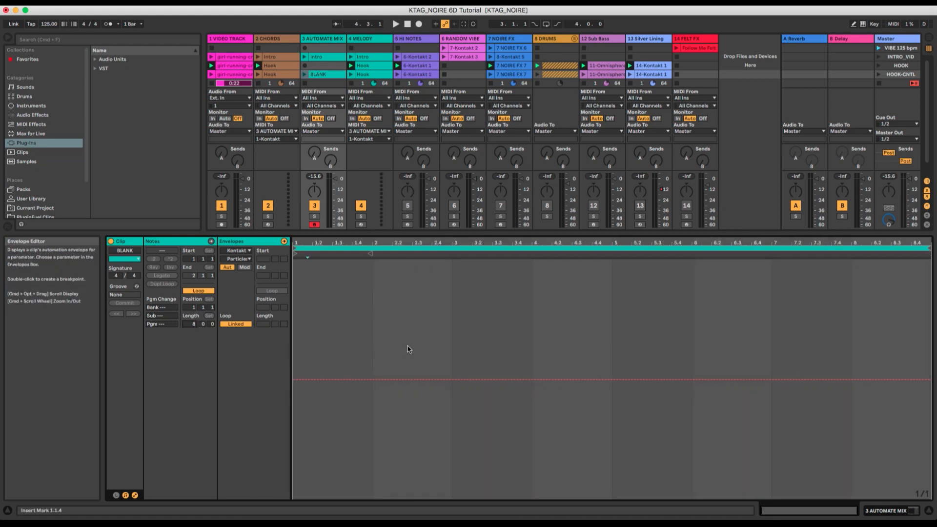
Insert a rising ramp shape over the first two bars of the Particles Mix envelope
drag(452, 342, 293, 353)
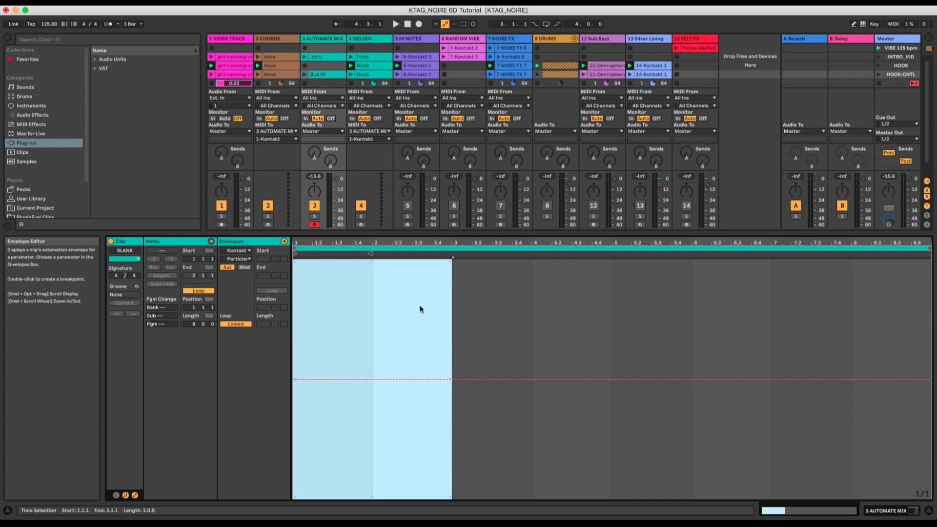
right_click(413, 322)
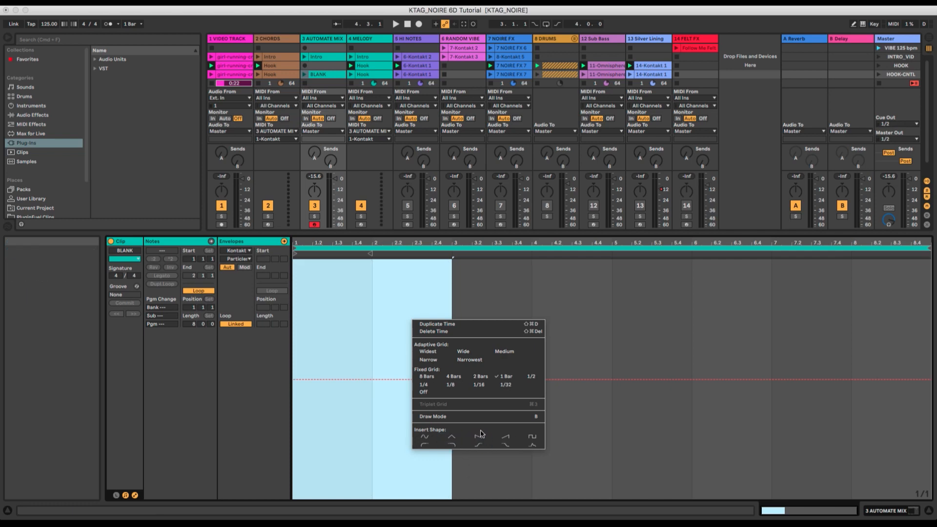
click(505, 436)
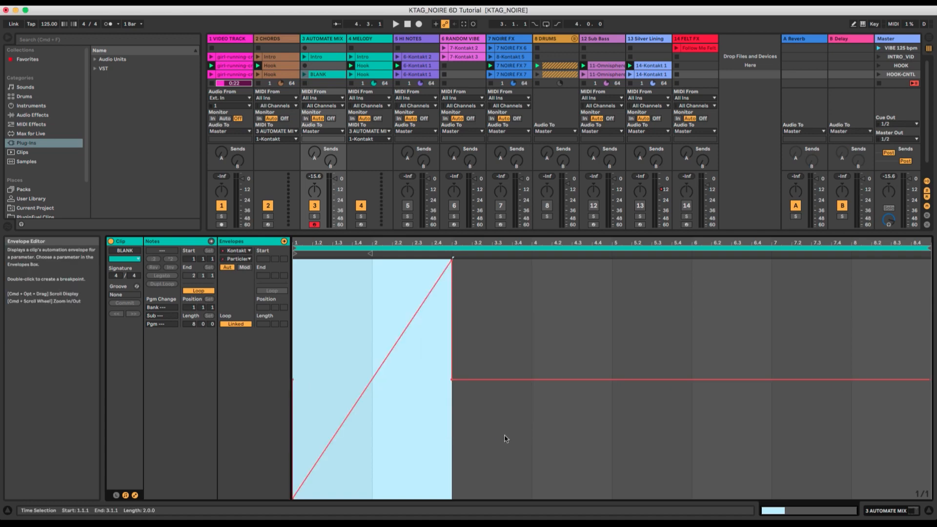
Flatten the two-bar Particles Mix ramp by lowering its end breakpoint to about a third of full height and raising its start to 0.15
click(490, 436)
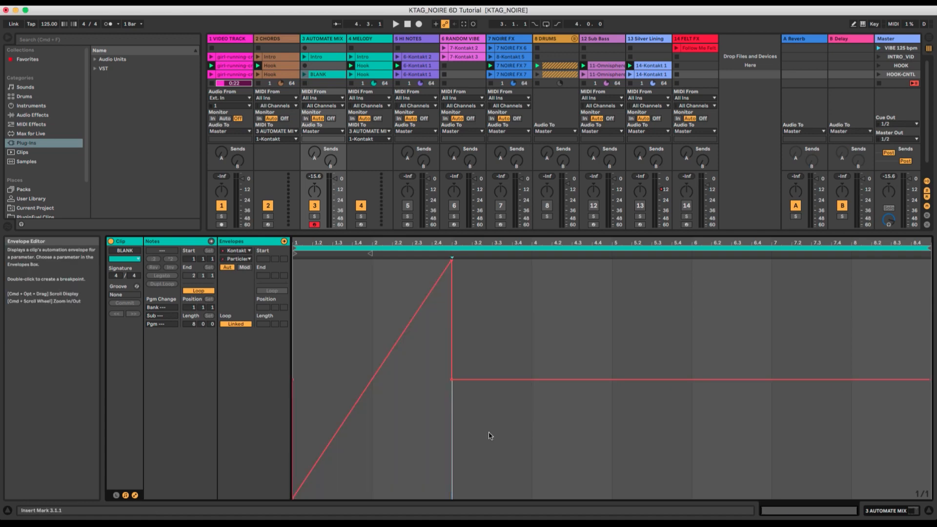
mouse_move(453, 263)
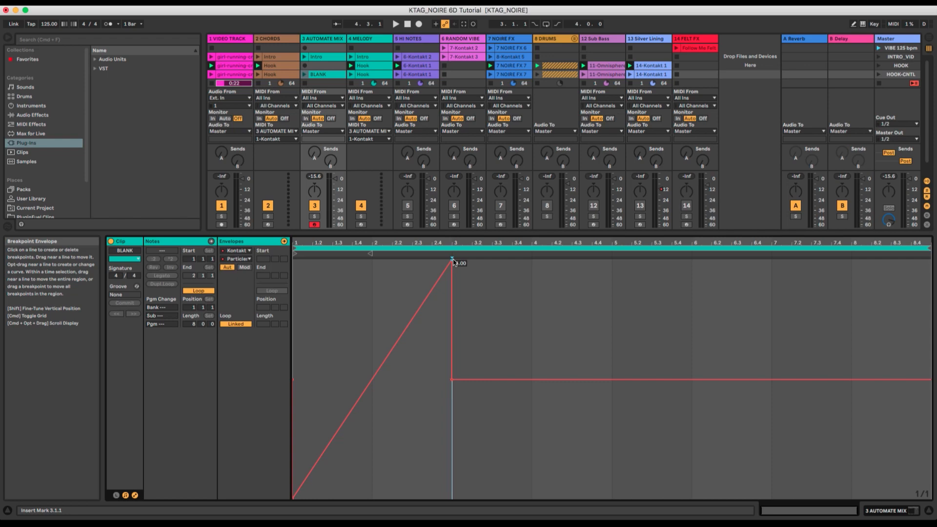
drag(454, 262, 452, 415)
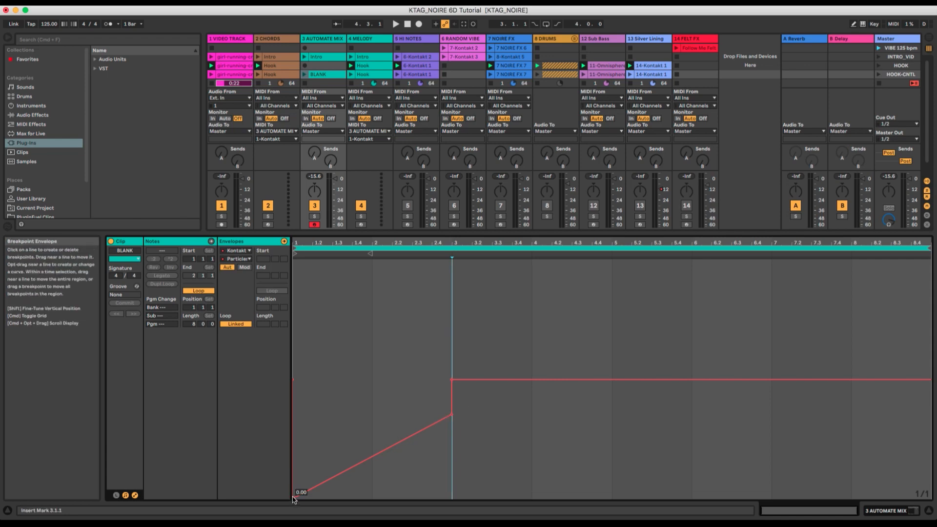
drag(292, 498, 295, 464)
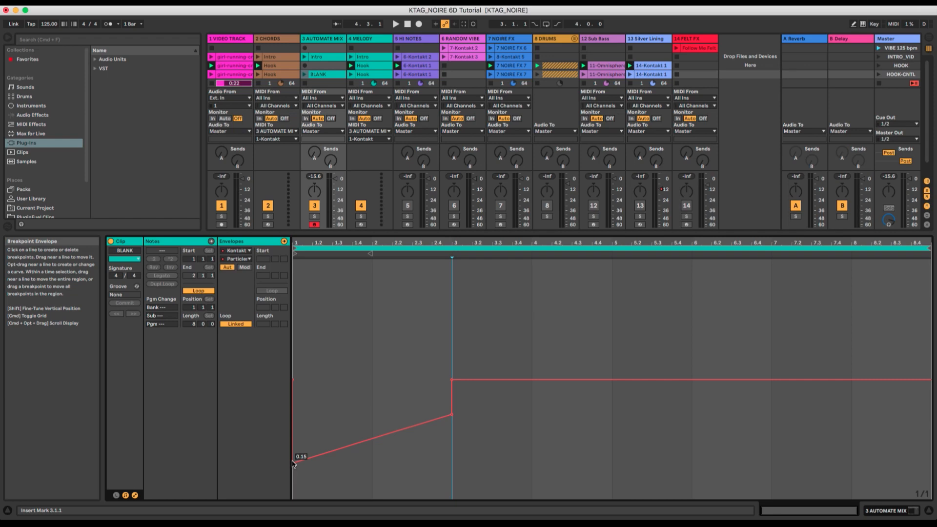
Duplicate the two-bar ramp three times so the rising shape repeats across all eight bars of the envelope
drag(453, 357, 313, 357)
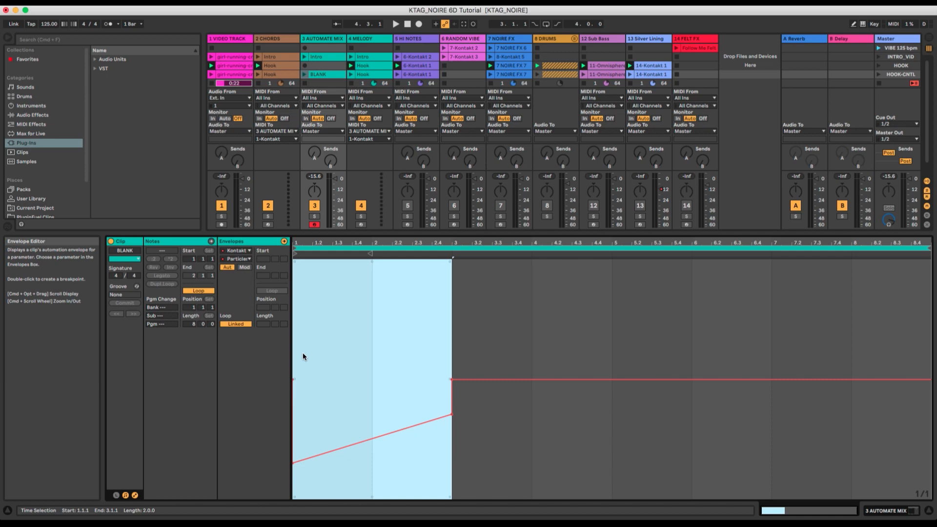
key(super+d)
key(super+d)
key(super+d)
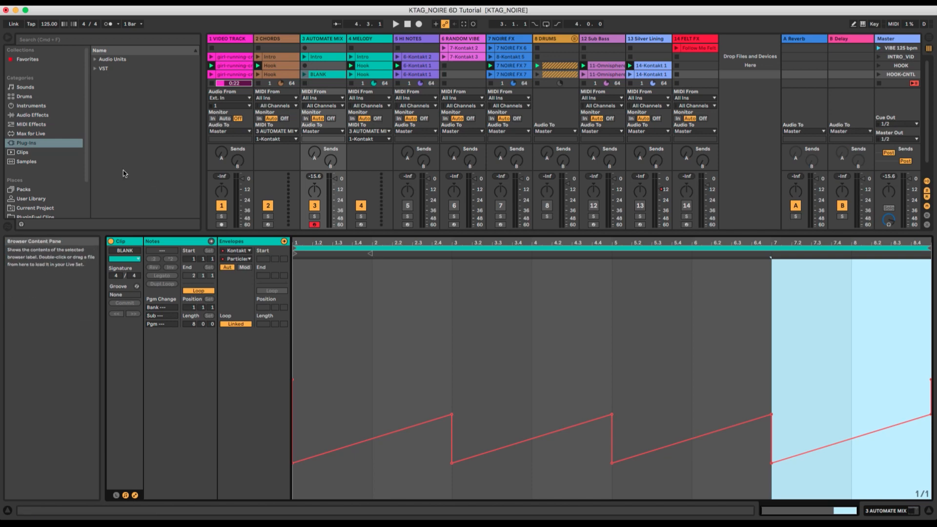
Show the devices of the Automate Mix track and open the Kontakt plug-in window
click(322, 39)
click(133, 412)
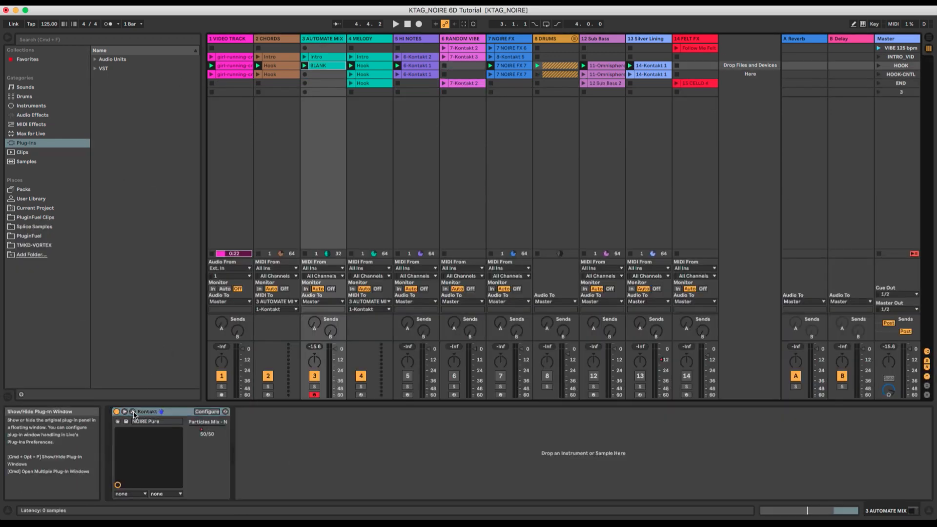